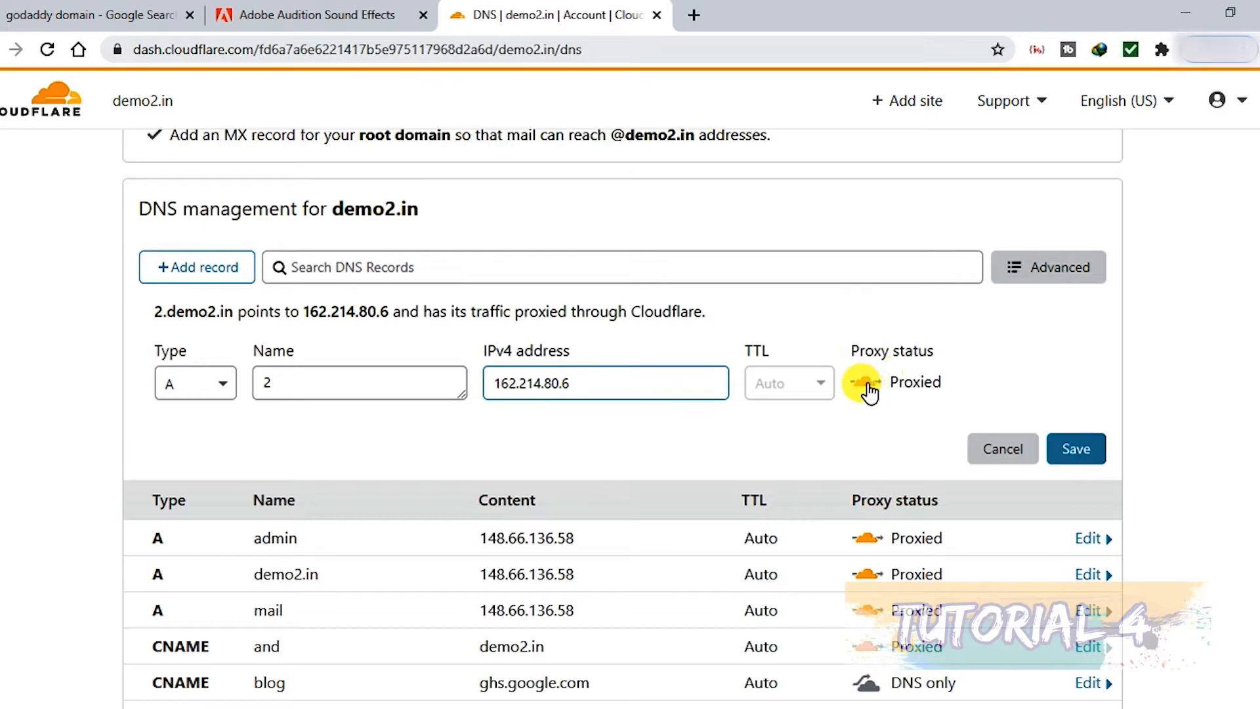
Switch the proxy status of the A record 2 pointing to 162.214.80.6 between DNS only and Proxied, and save the record
{"action": "left_click", "coordinate": [868, 384]}
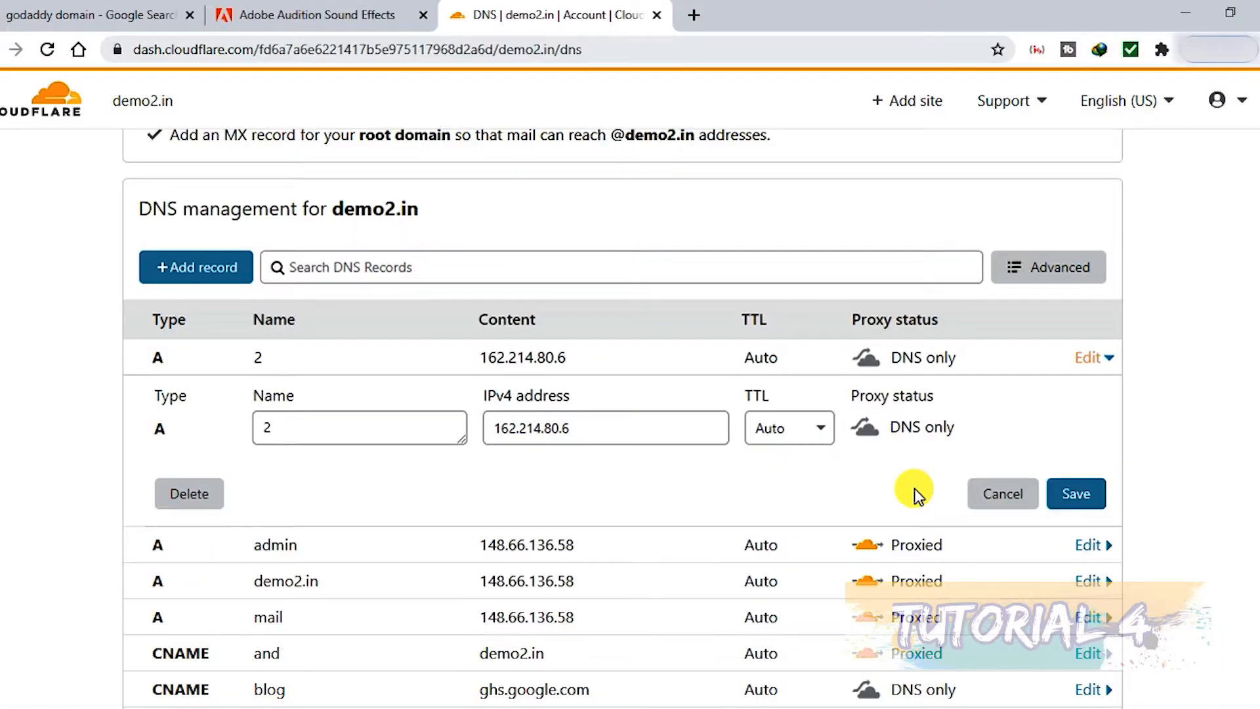
{"action": "left_click", "coordinate": [867, 428]}
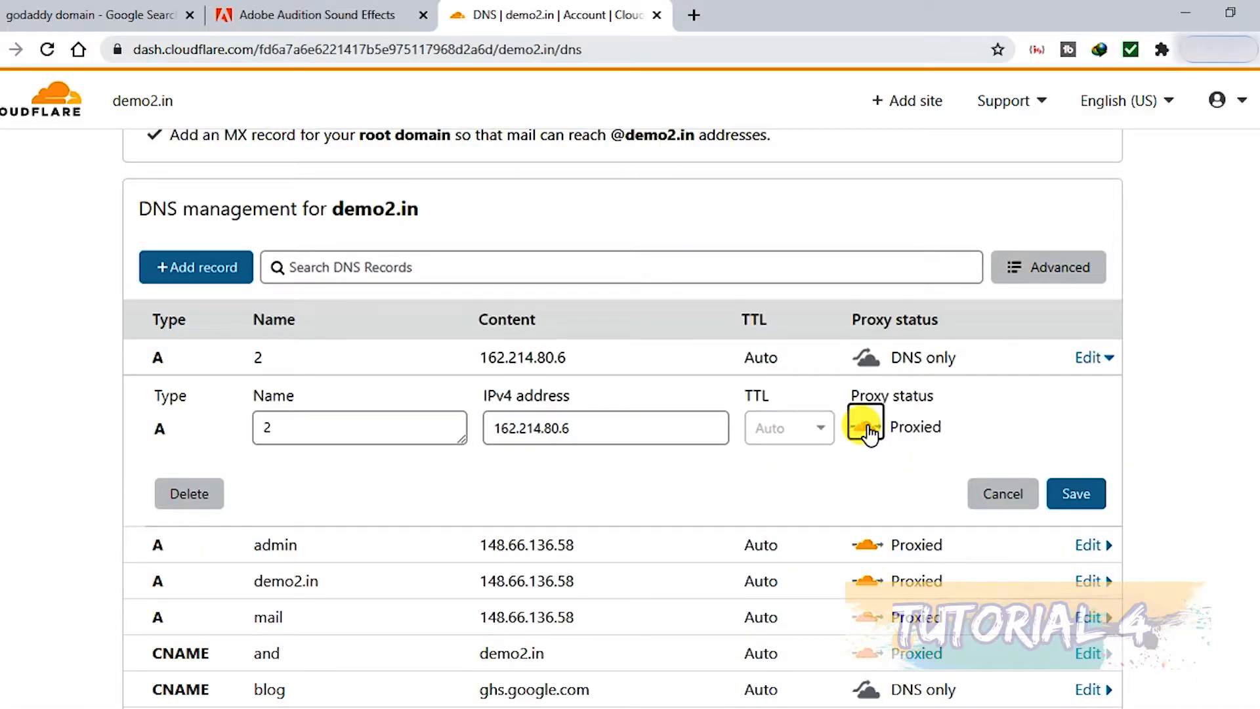
{"action": "left_click", "coordinate": [1074, 494]}
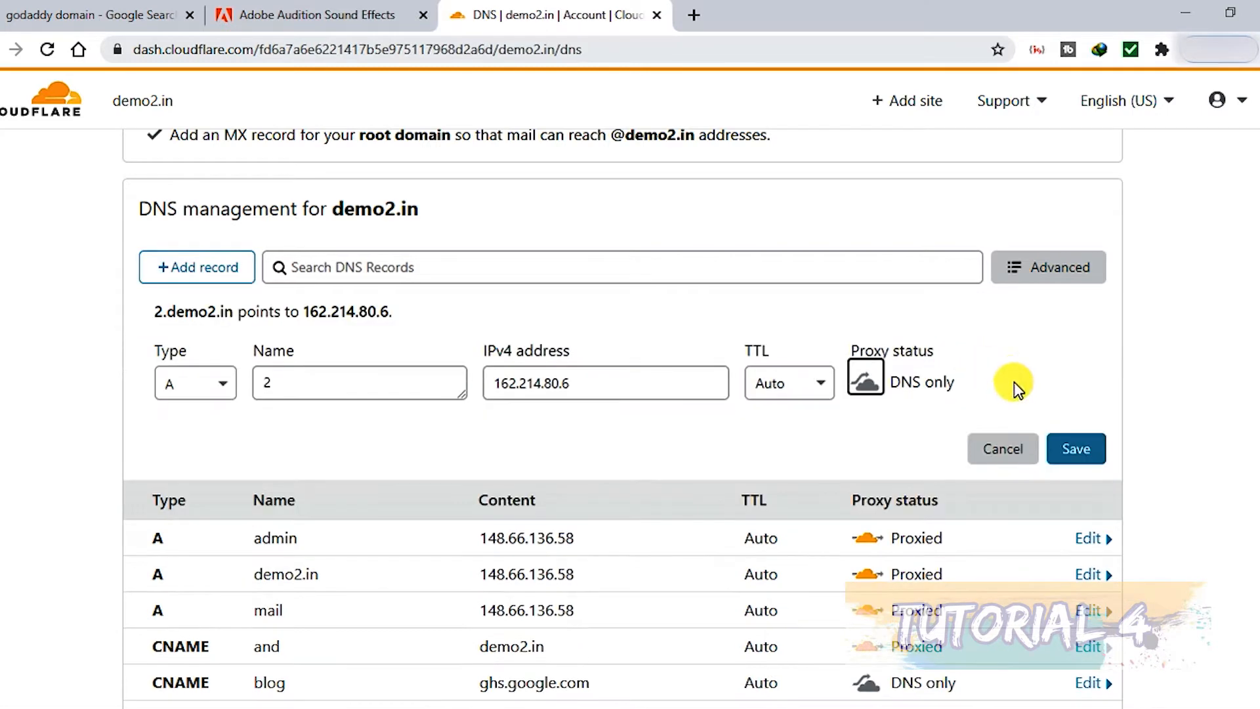
{"action": "left_click", "coordinate": [1077, 453]}
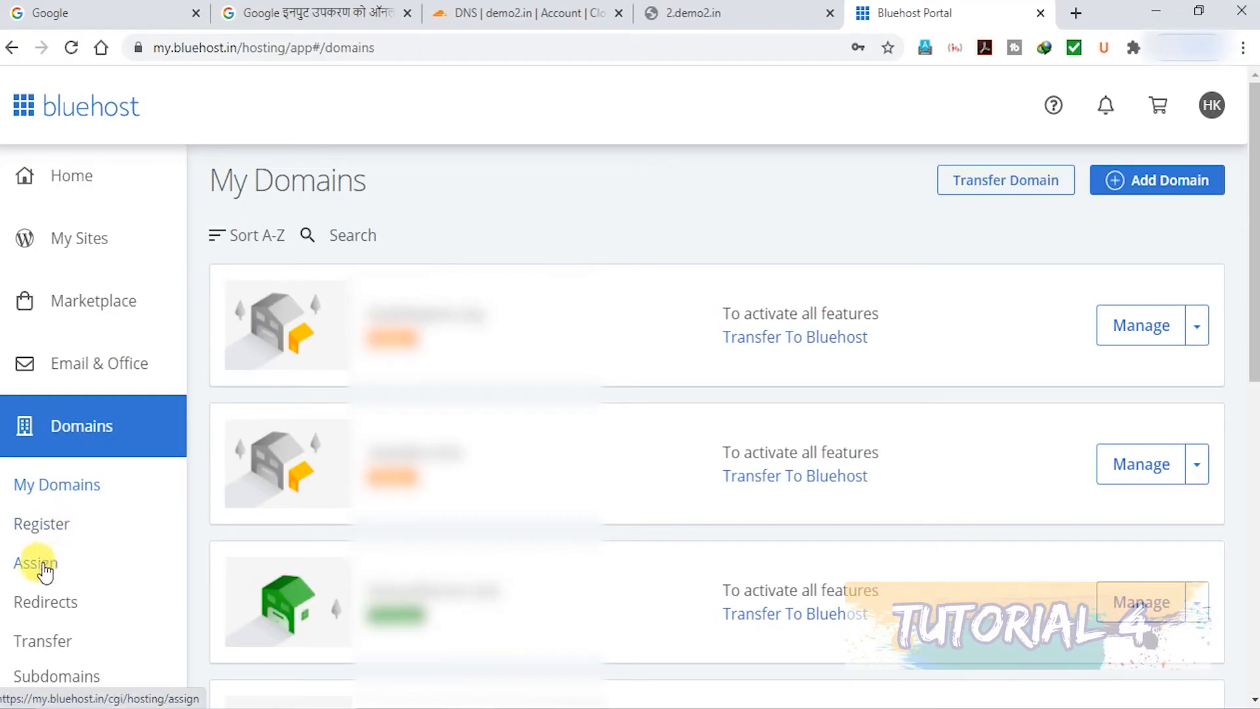
Switch to Bluehost, open domain assignment and enter 2.demo2.in as a domain not already associated with the account
{"action": "left_click", "coordinate": [37, 567]}
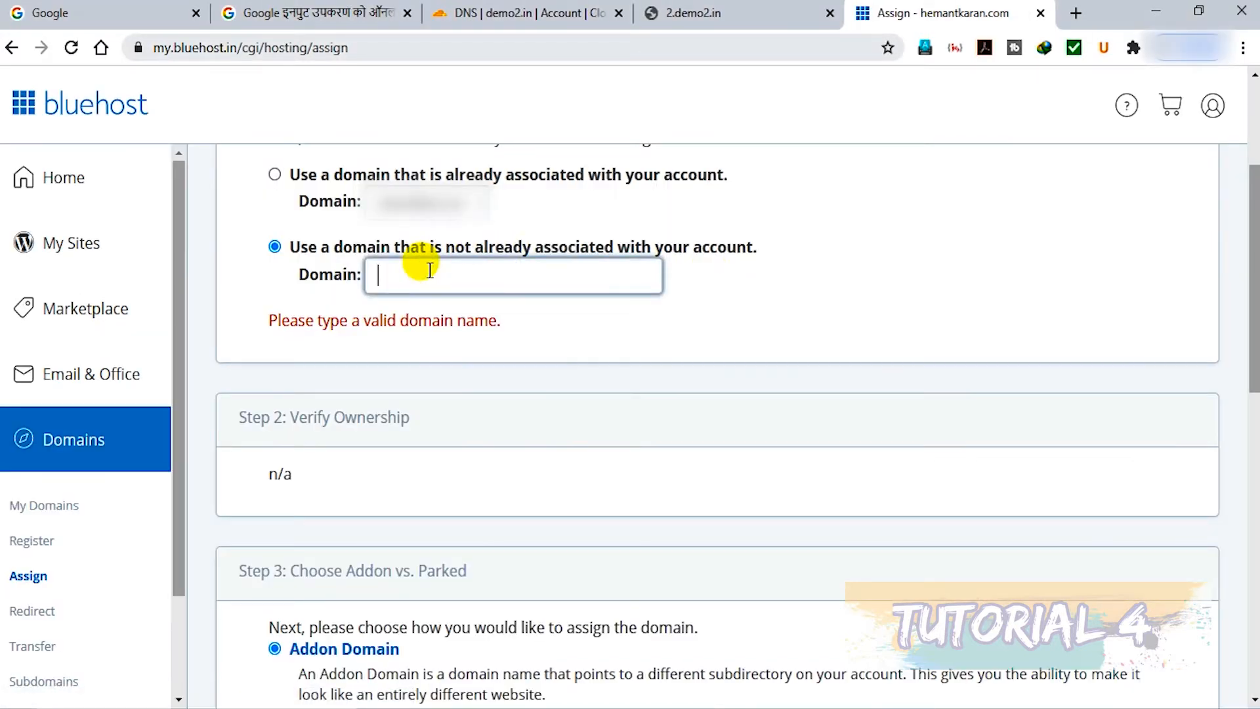
{"action": "type", "text": "2.demo2.in"}
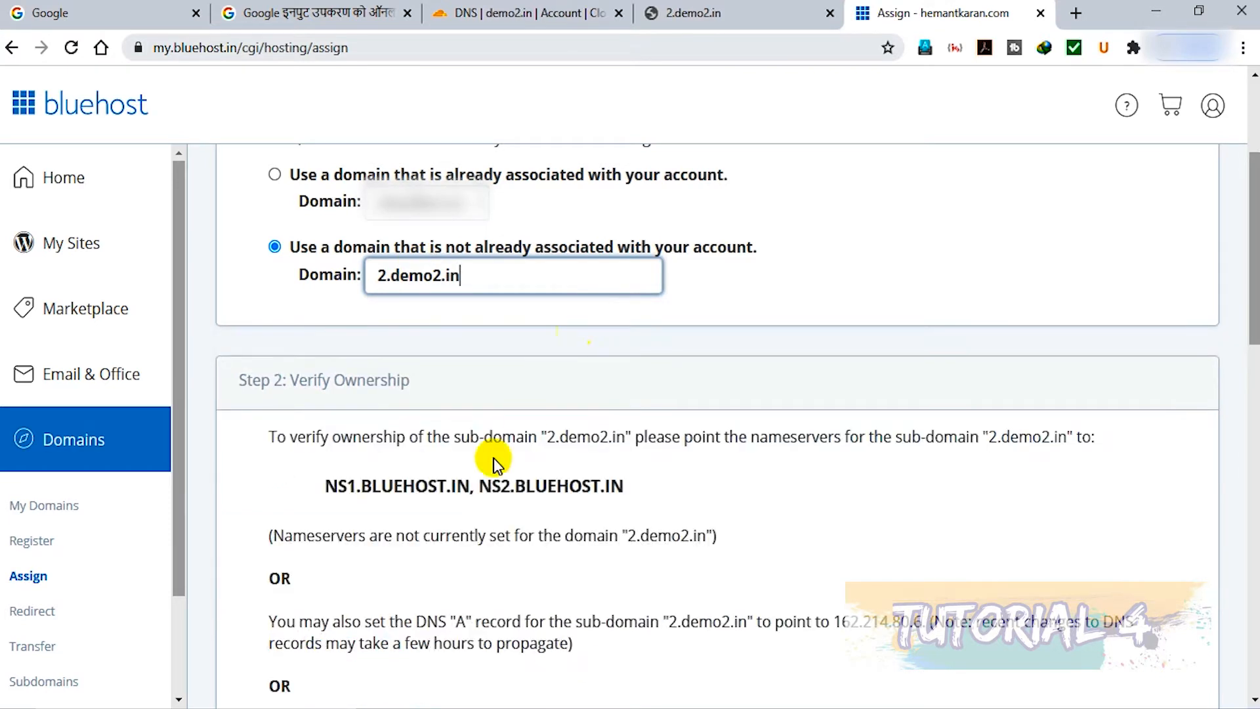
Examine the ownership verification options for 2.demo2.in and highlight the two Bluehost nameservers
{"action": "left_click_drag", "start_coordinate": [1255, 258], "coordinate": [1237, 292]}
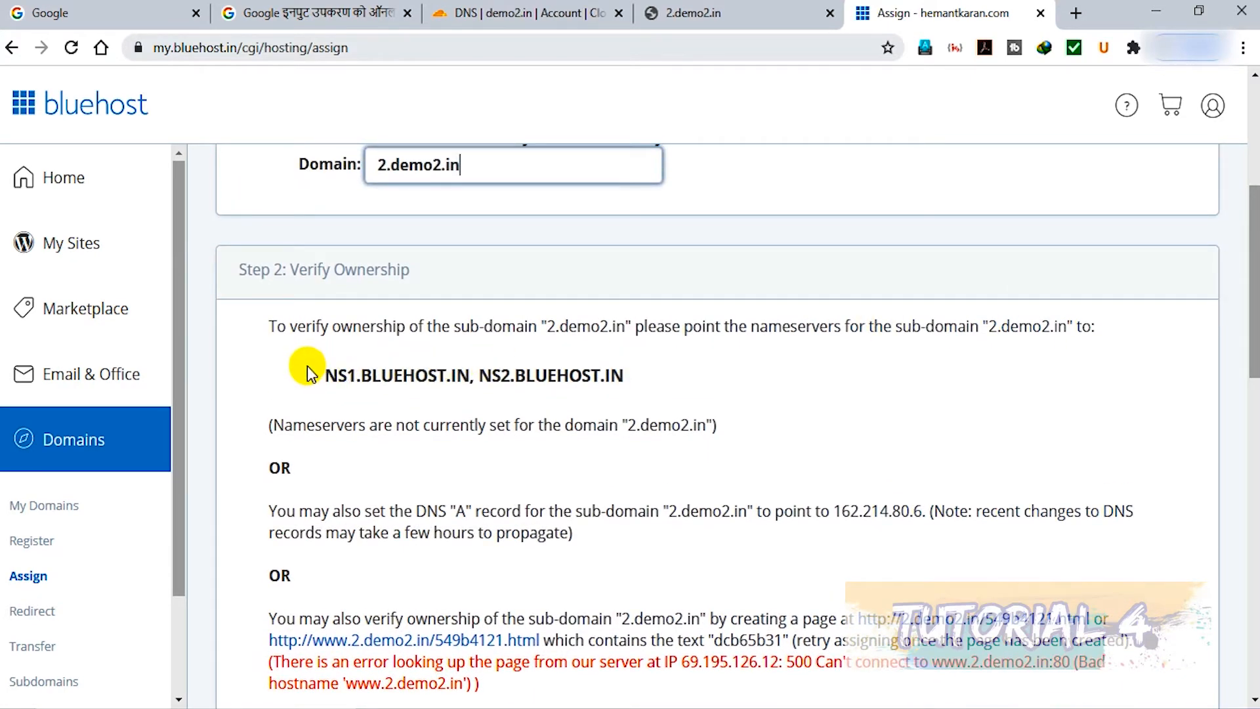
{"action": "left_click", "coordinate": [321, 376]}
{"action": "left_click_drag", "start_coordinate": [322, 378], "coordinate": [634, 379]}
{"action": "left_click", "coordinate": [749, 385]}
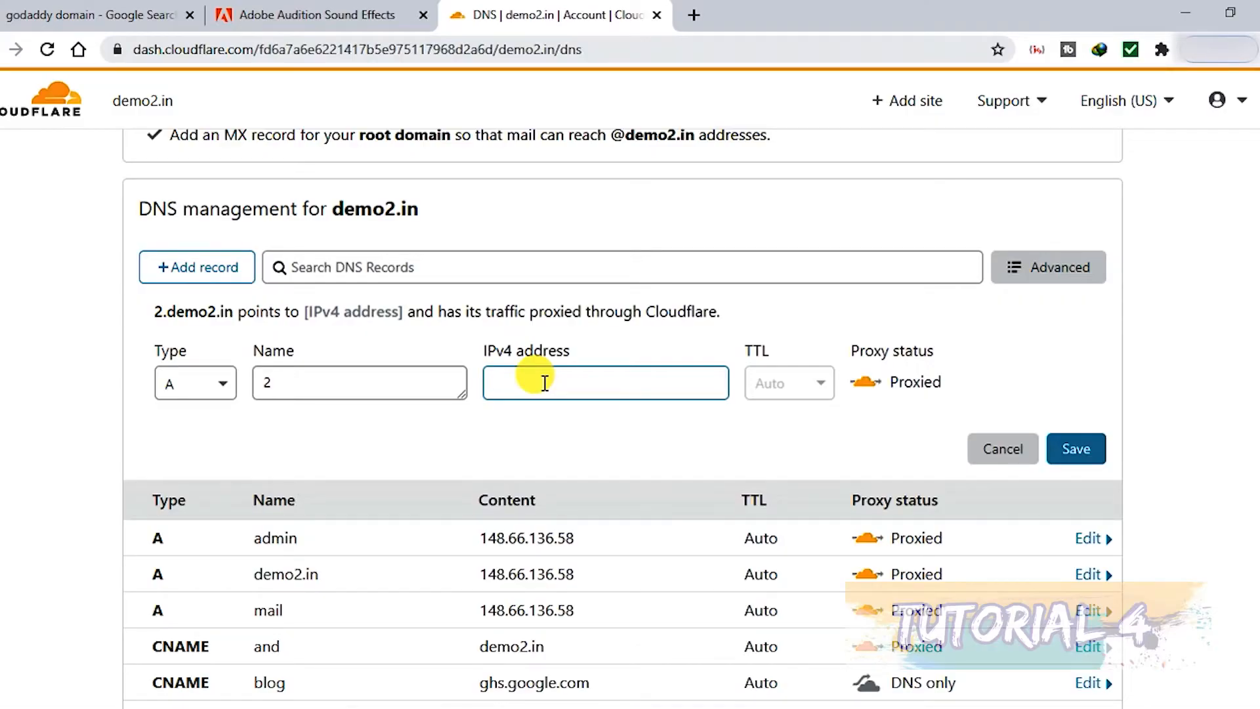
Switch to Cloudflare and enter 162.214.80.6 as the IPv4 address of the A record named 2
{"action": "type", "text": "162.214.80.6"}
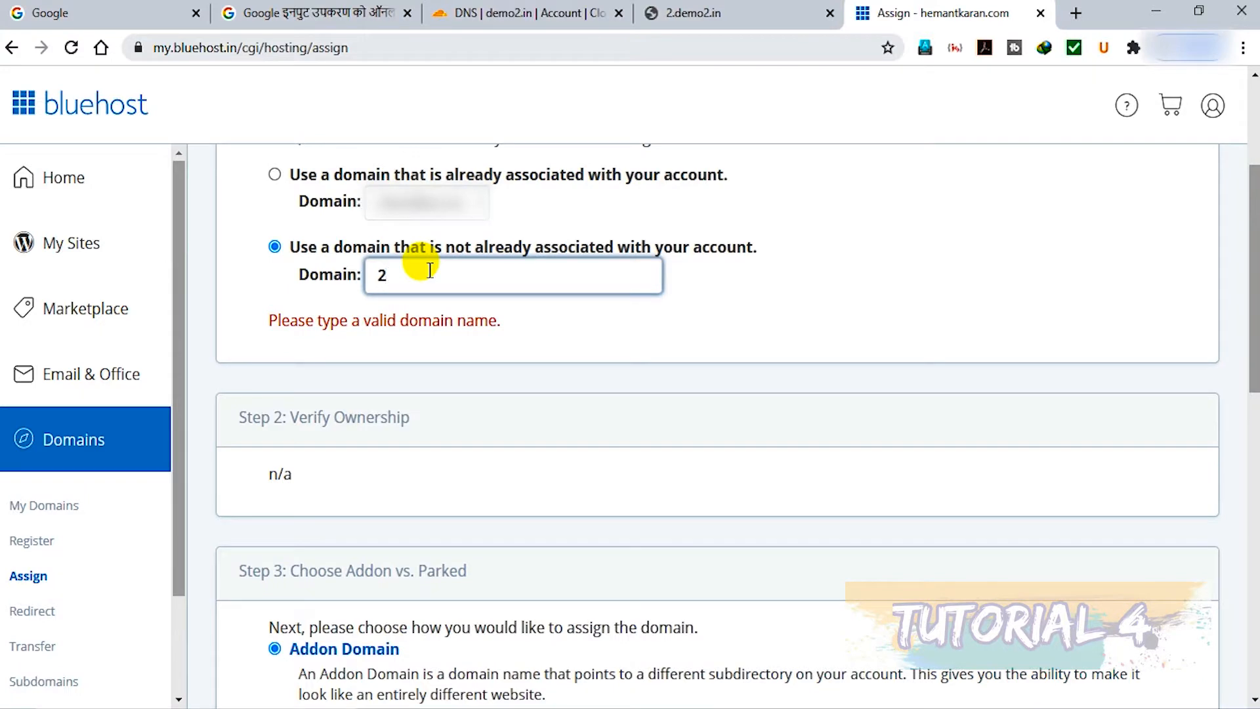
Switch to Bluehost, enter 2.demo2.in as the domain to assign, and highlight the nameservers listed under Verify Ownership
{"action": "type", "text": ".demo2.in"}
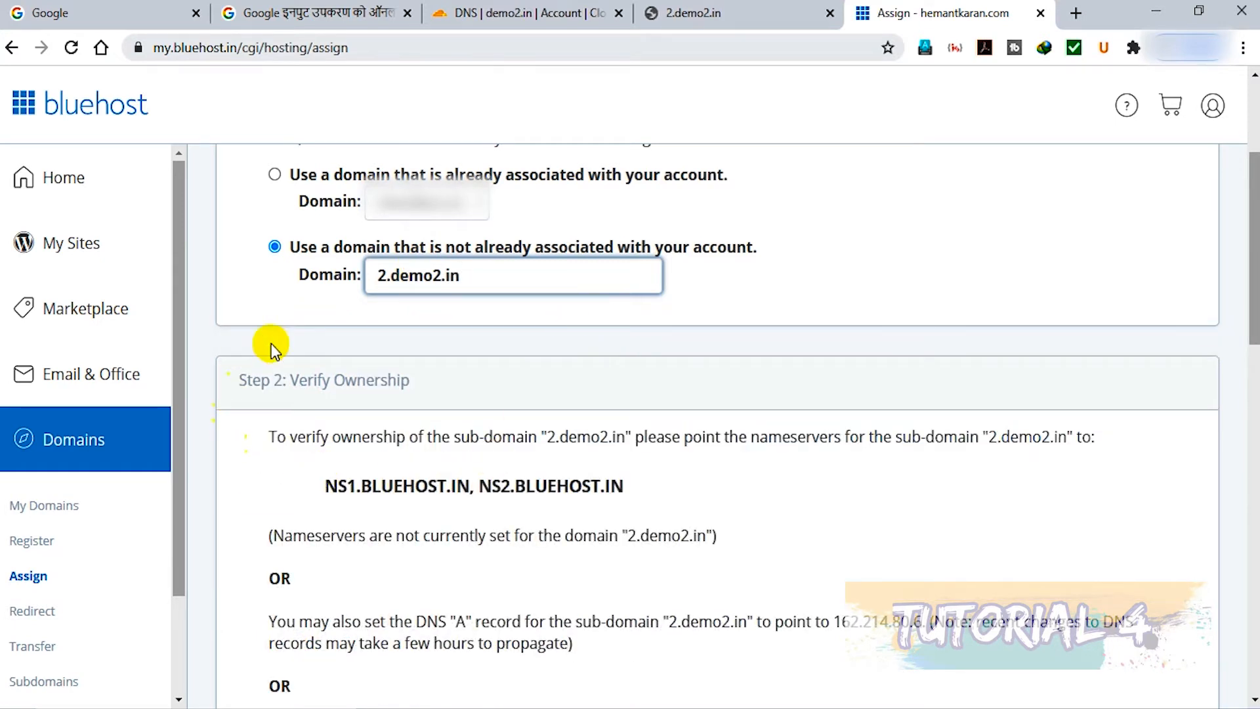
{"action": "scroll", "coordinate": [1251, 289], "scroll_direction": "down", "scroll_amount": 3}
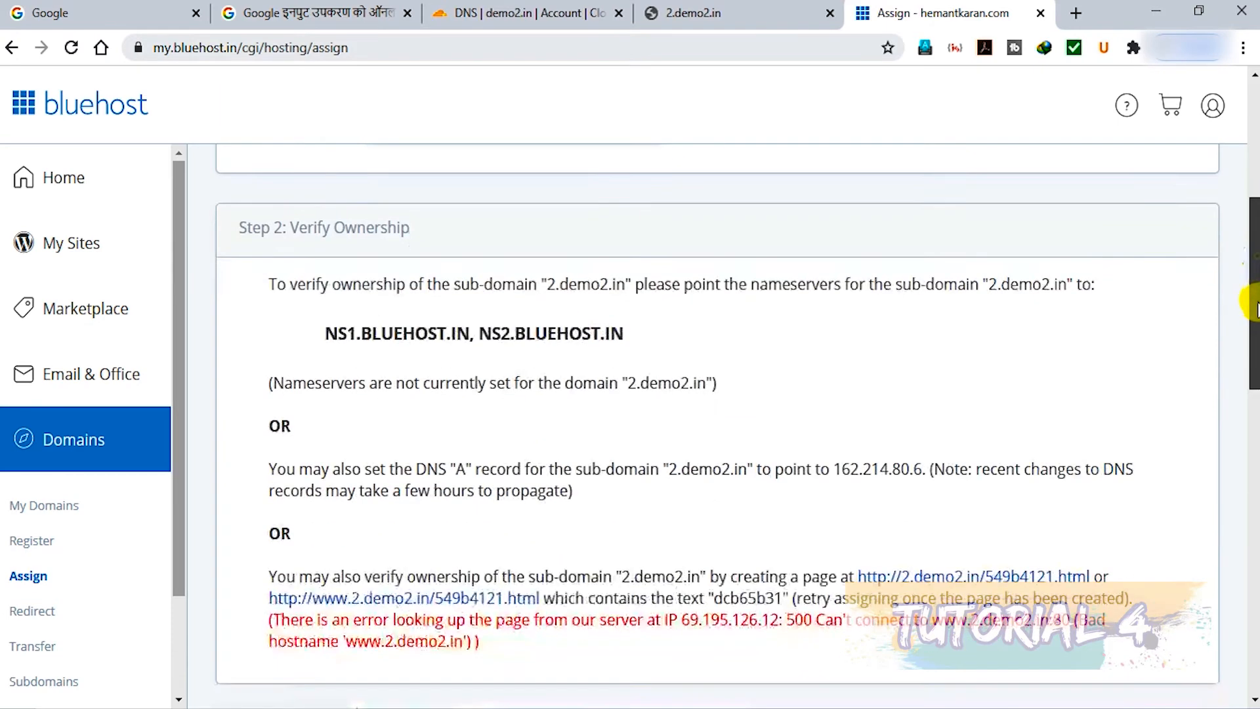
{"action": "scroll", "coordinate": [1251, 289], "scroll_direction": "up", "scroll_amount": 2}
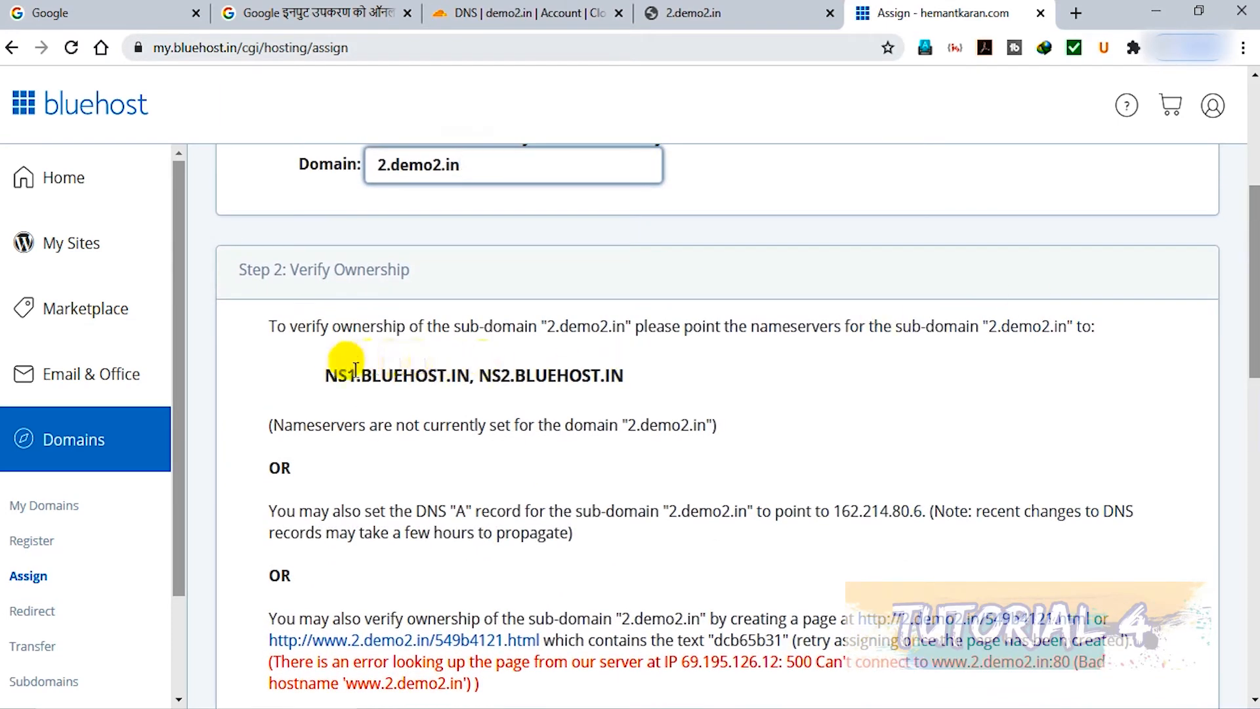
{"action": "left_click_drag", "start_coordinate": [317, 374], "coordinate": [612, 376]}
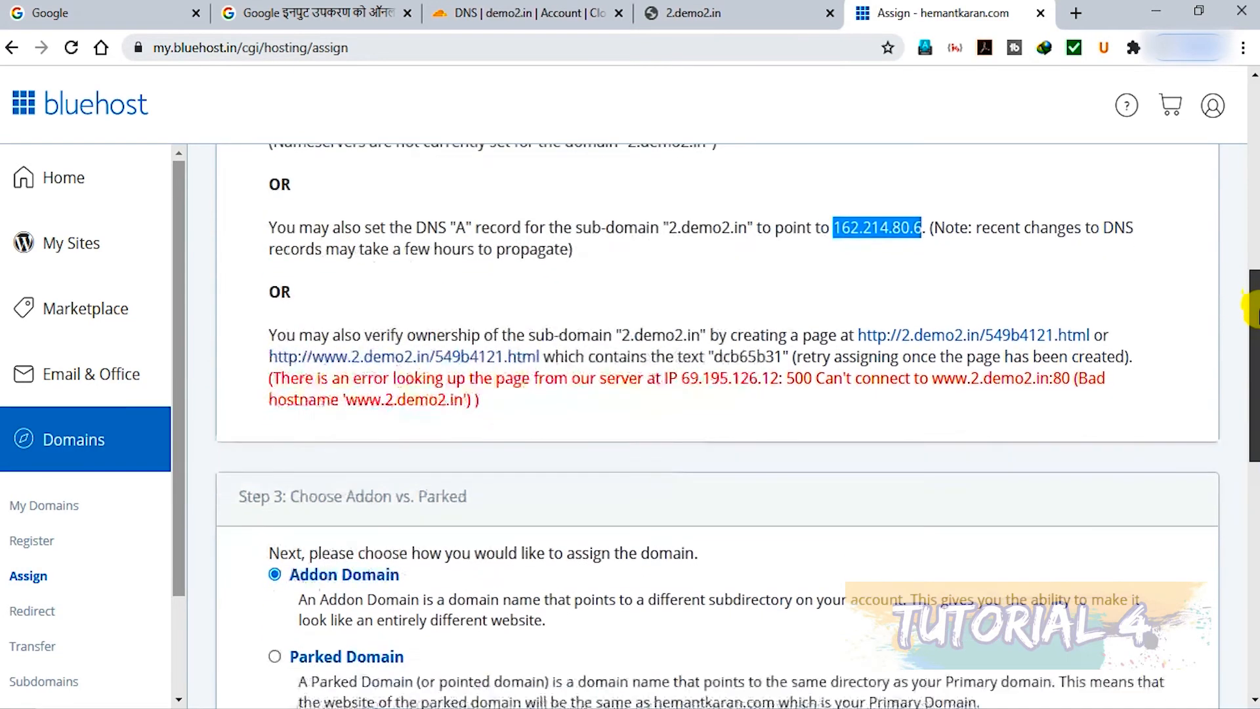
Assign 2.demo2.in as an addon domain pointing to the new directory public_html/2demo2
{"action": "left_click_drag", "start_coordinate": [1256, 308], "coordinate": [1255, 548]}
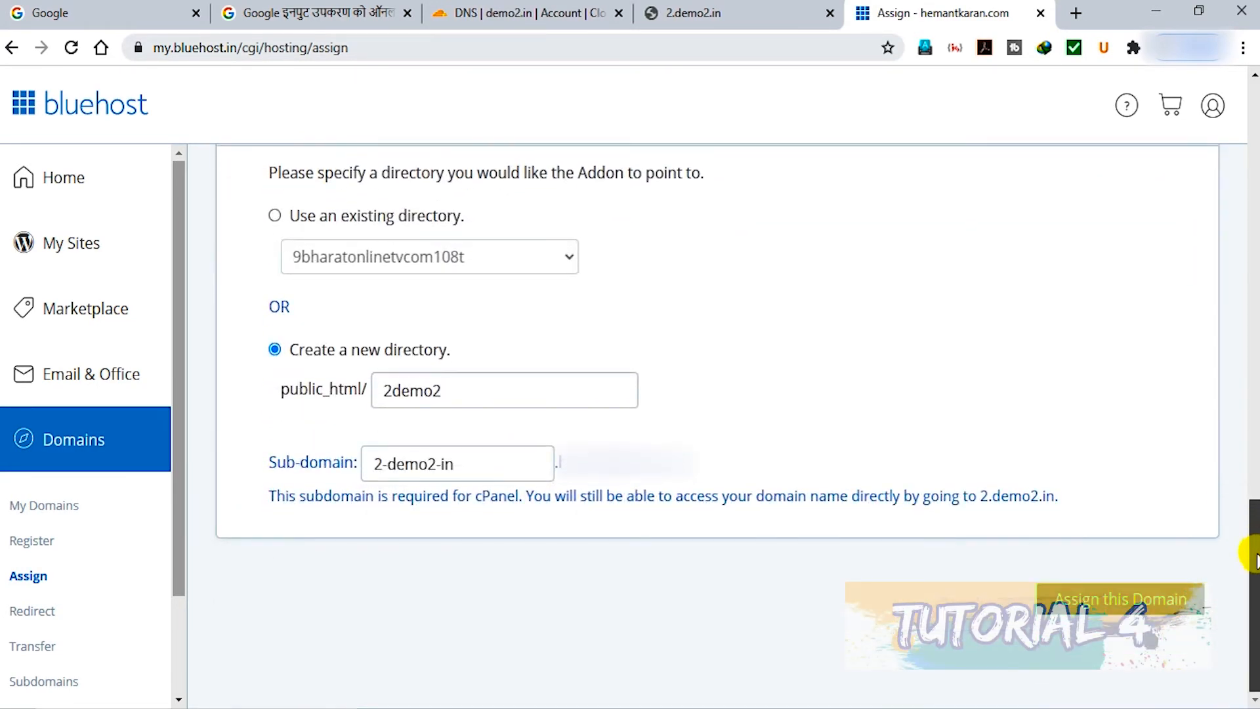
{"action": "left_click", "coordinate": [499, 389]}
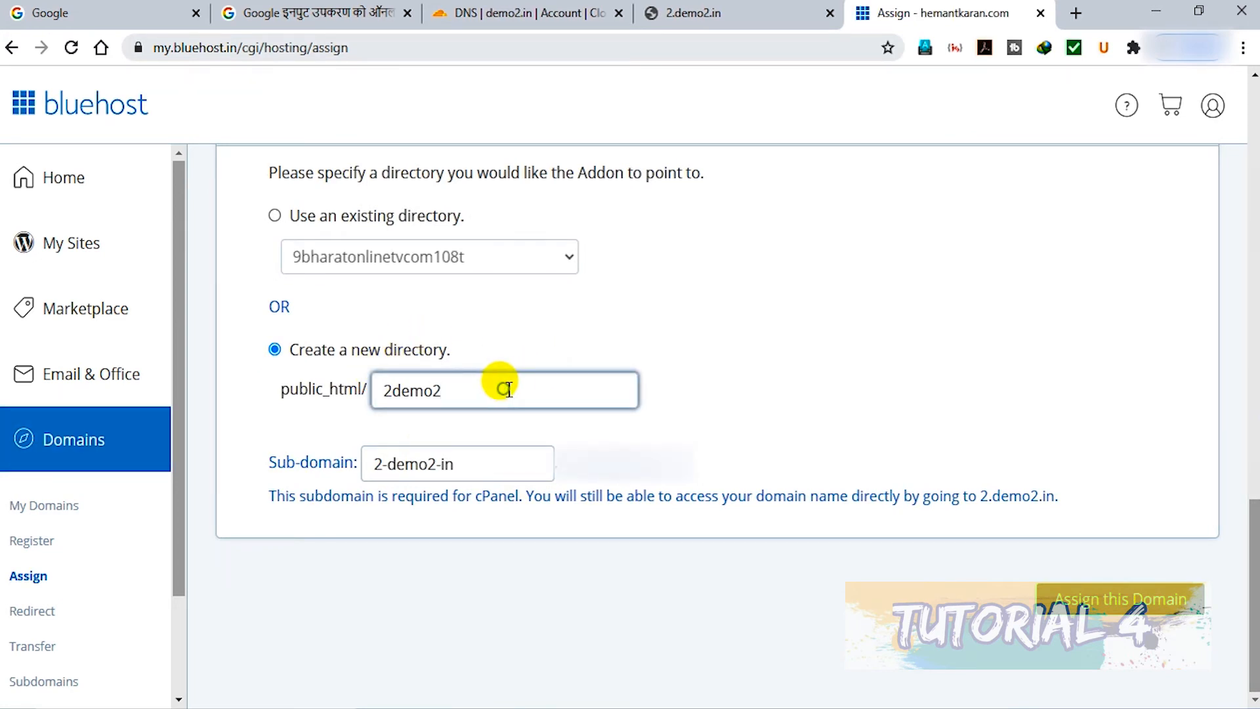
{"action": "left_click", "coordinate": [1126, 611]}
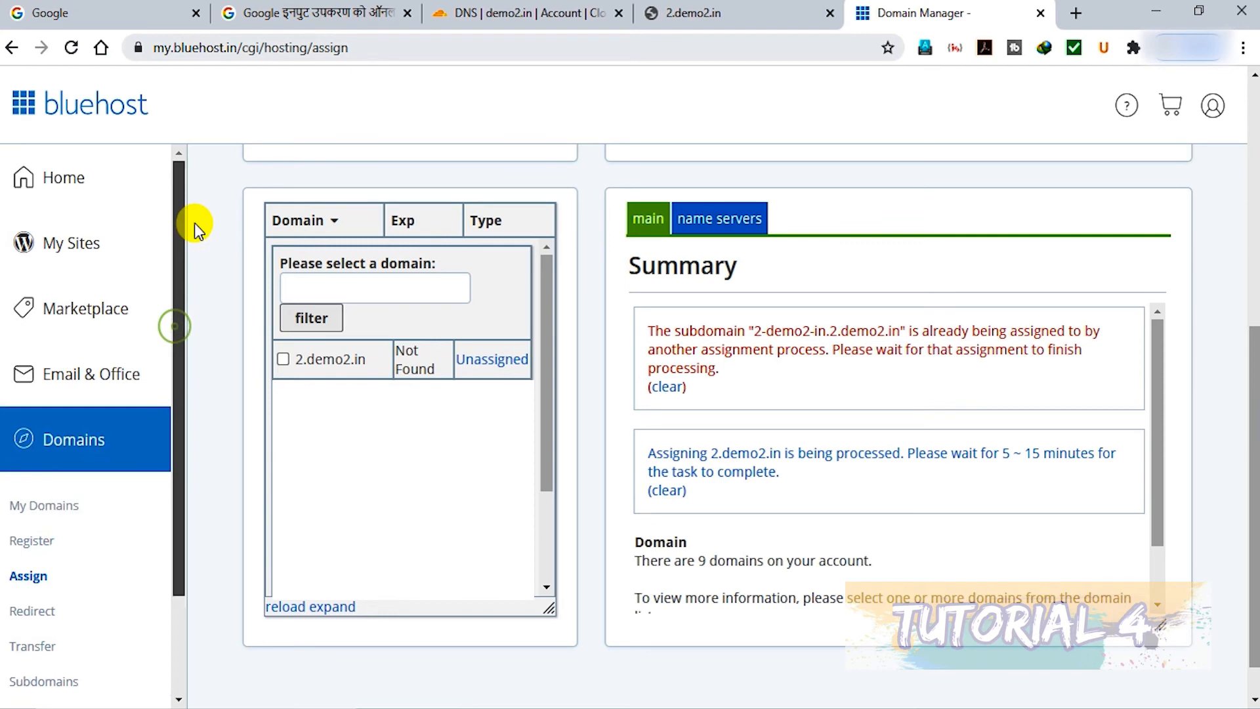
Start creating a new site with the name 2 and the tagline "happiness start here", and continue to the domain choice
{"action": "left_click", "coordinate": [70, 251]}
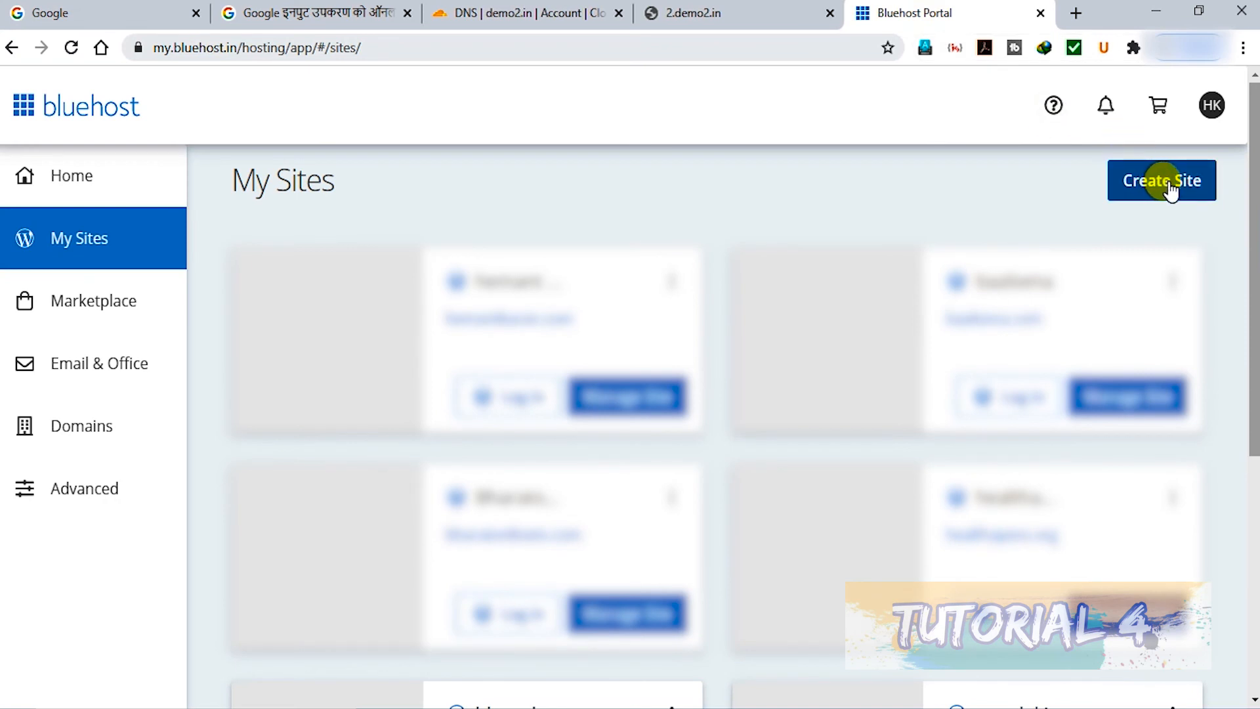
{"action": "left_click", "coordinate": [1171, 187]}
{"action": "left_click", "coordinate": [509, 360]}
{"action": "type", "text": "2"}
{"action": "left_click", "coordinate": [577, 459]}
{"action": "type", "text": "happiness start here"}
{"action": "left_click", "coordinate": [847, 578]}
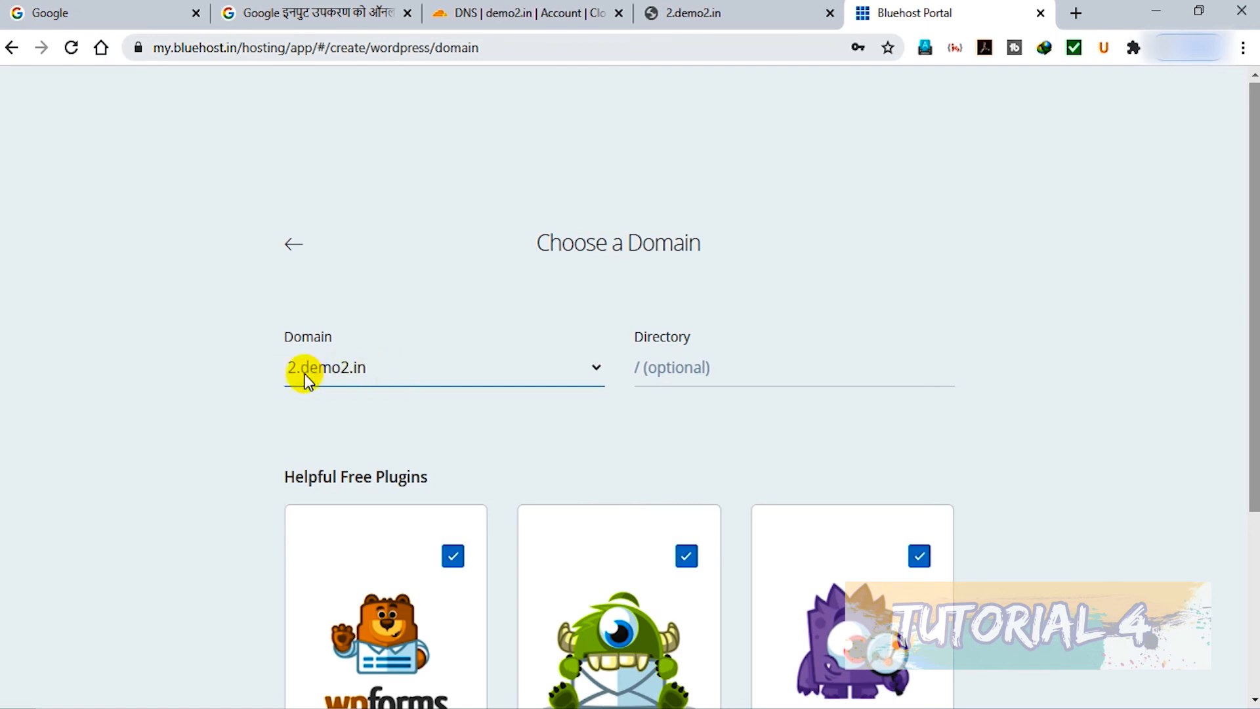
Deselect the WP Forms, Opt-in Monster and Monster Insight plugins and start the site setup on 2.demo2.in
{"action": "scroll", "coordinate": [1247, 174], "scroll_direction": "down", "scroll_amount": 4}
{"action": "left_click", "coordinate": [454, 287]}
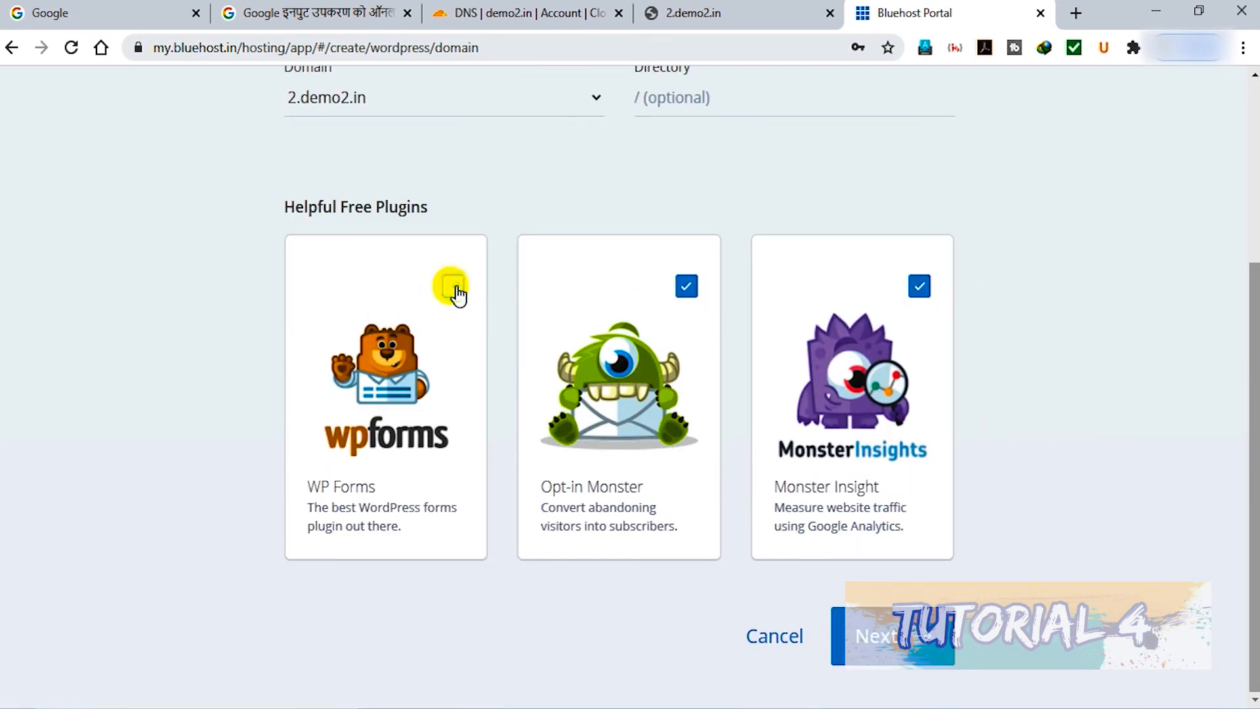
{"action": "left_click", "coordinate": [686, 287]}
{"action": "left_click", "coordinate": [920, 286]}
{"action": "left_click", "coordinate": [873, 636]}
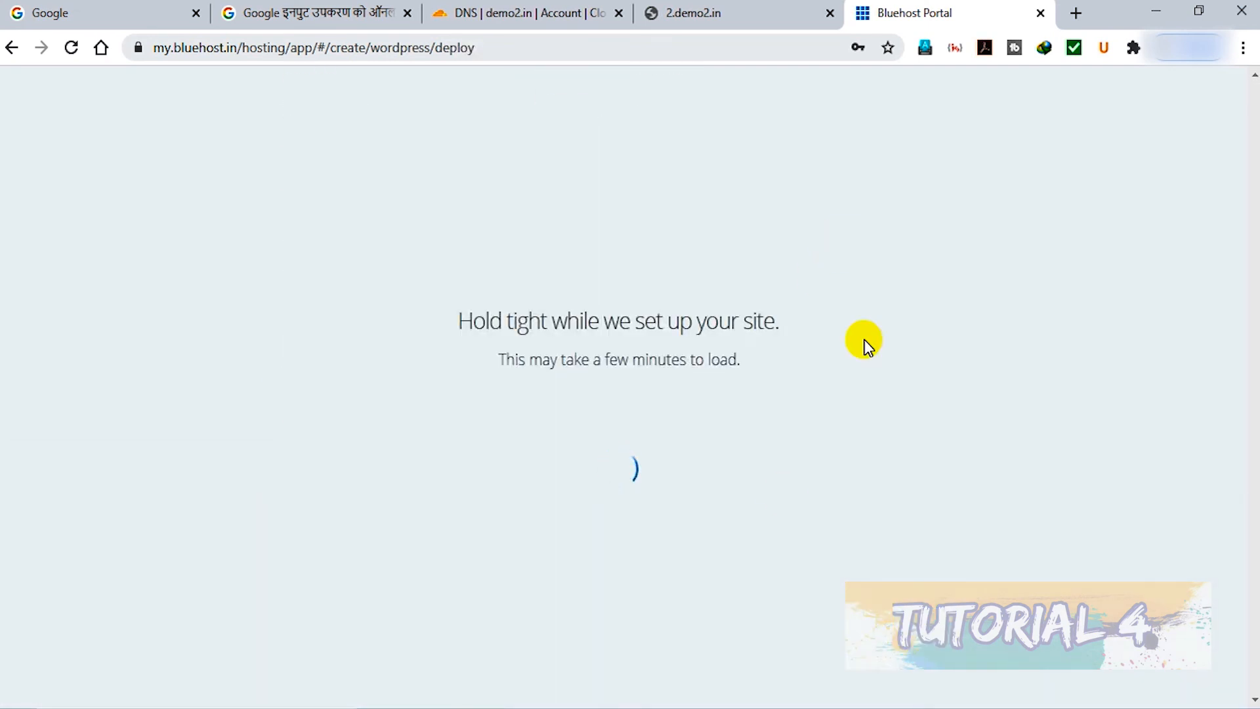